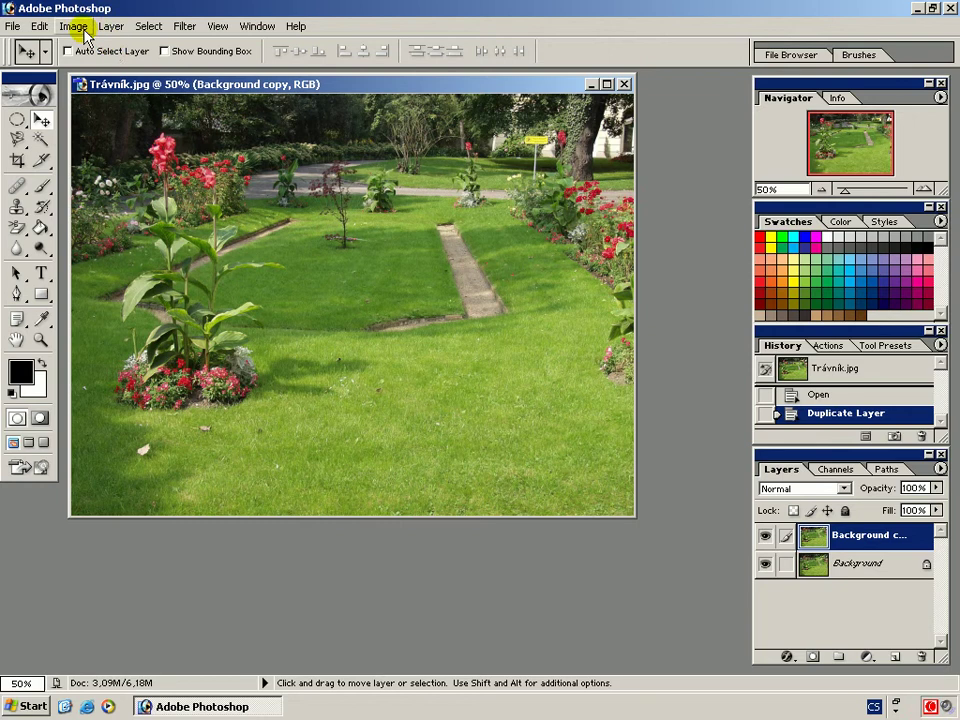
# Step: Start a Brightness/Contrast adjustment on the Background copy layer and try brightness +11 with contrast +4
pyautogui.click(74, 26)
pyautogui.moveTo(87, 76)
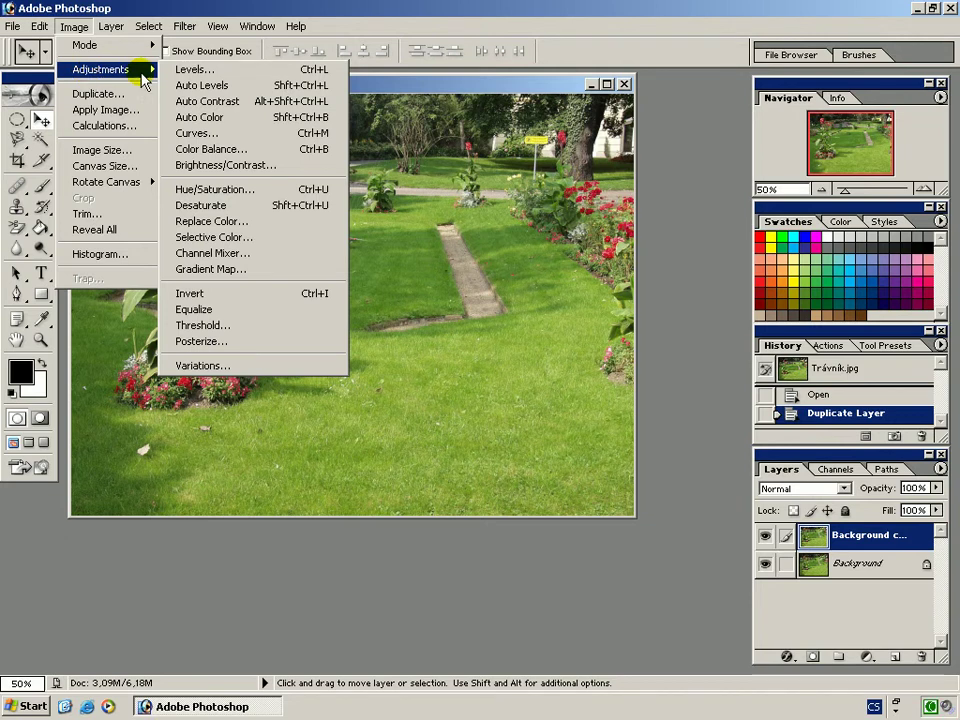
pyautogui.click(187, 168)
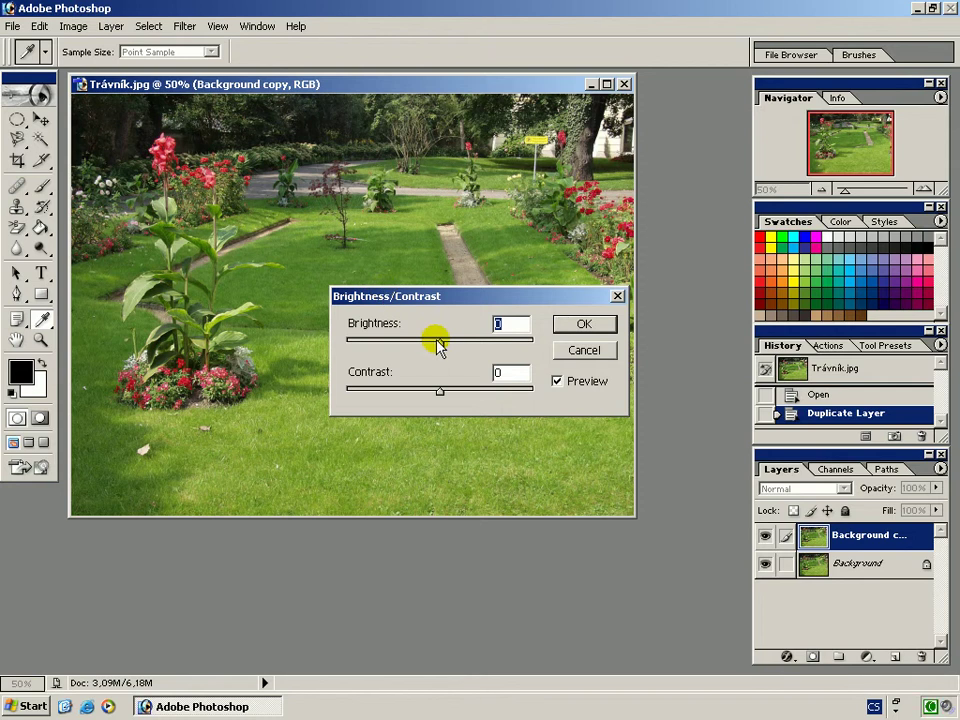
pyautogui.moveTo(440, 345); pyautogui.dragTo(450, 395)
# Step: Apply the adjustment with brightness +10 and contrast +25, and compare the image with its Duplicate Layer history state
pyautogui.click(500, 323)
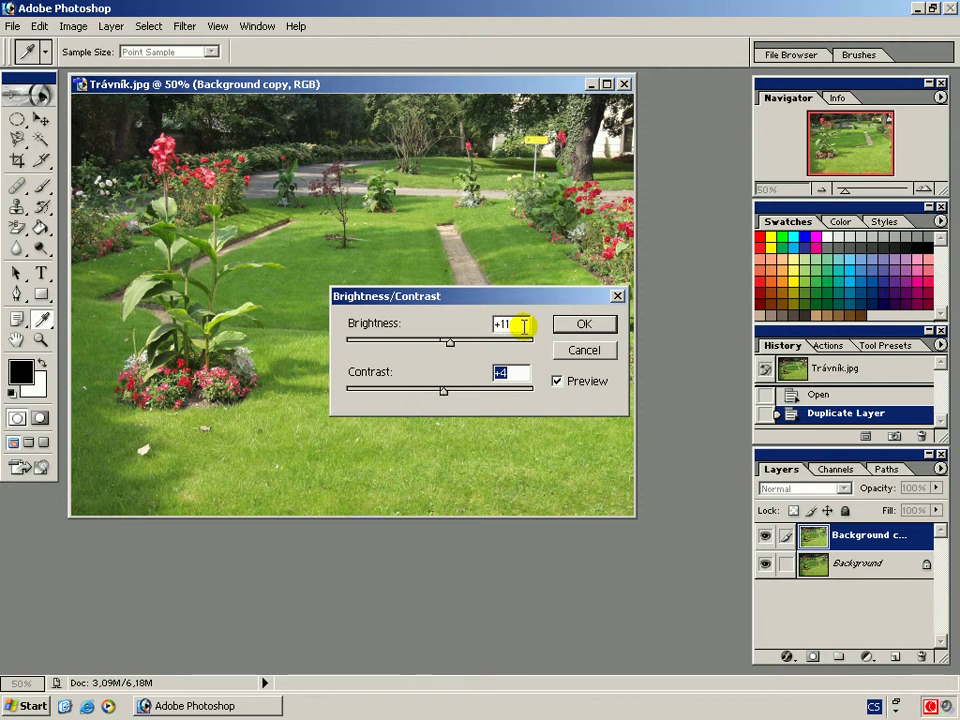
pyautogui.doubleClick(506, 324)
pyautogui.write('+10')
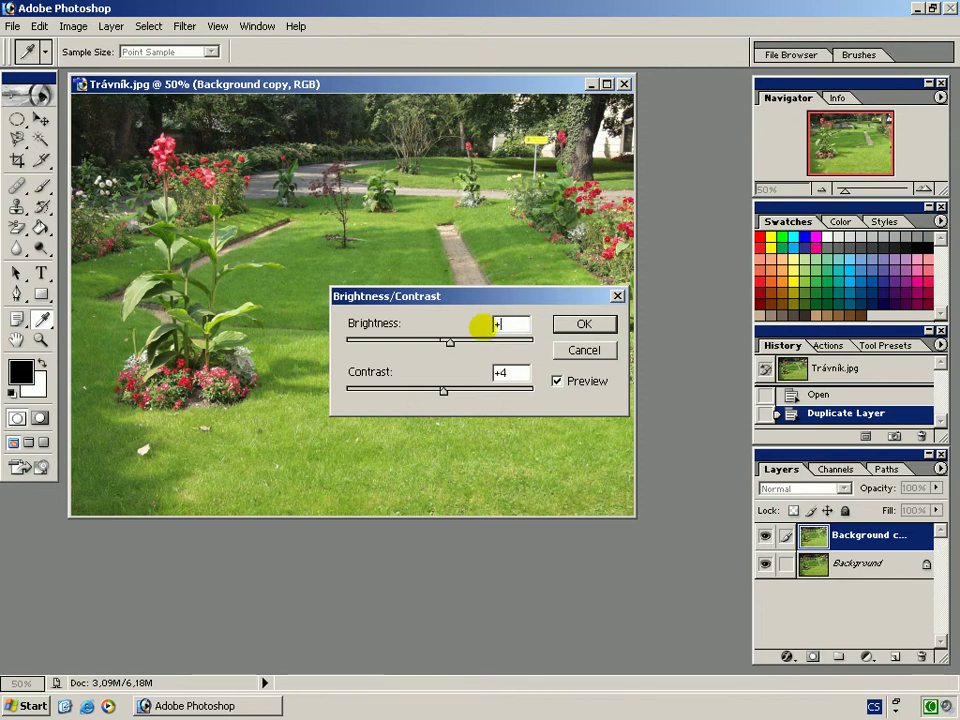
pyautogui.doubleClick(494, 374)
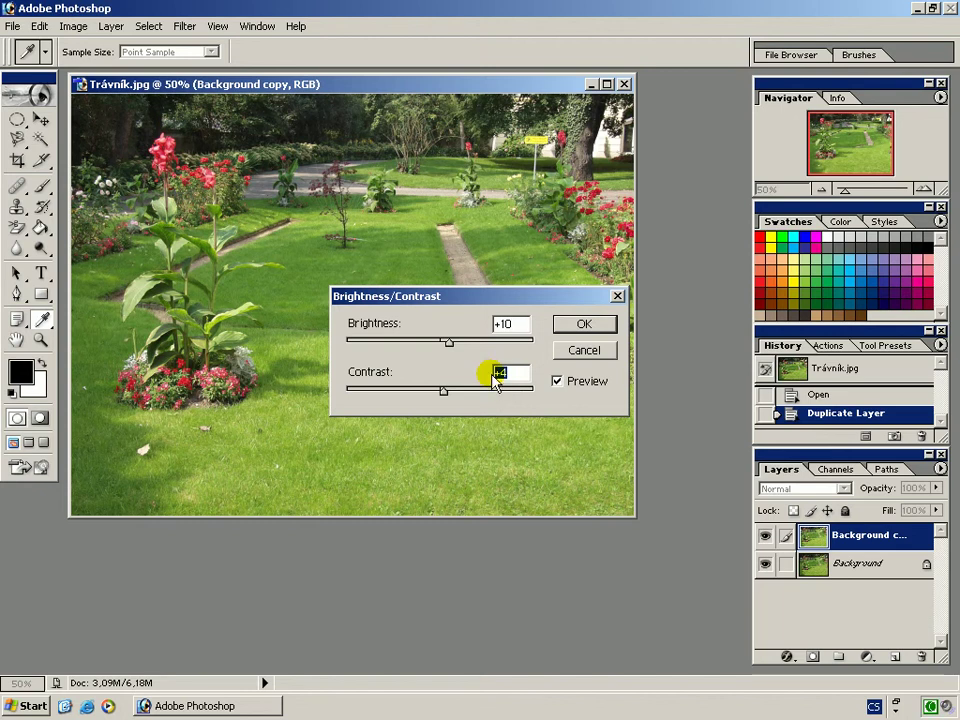
pyautogui.write('+25')
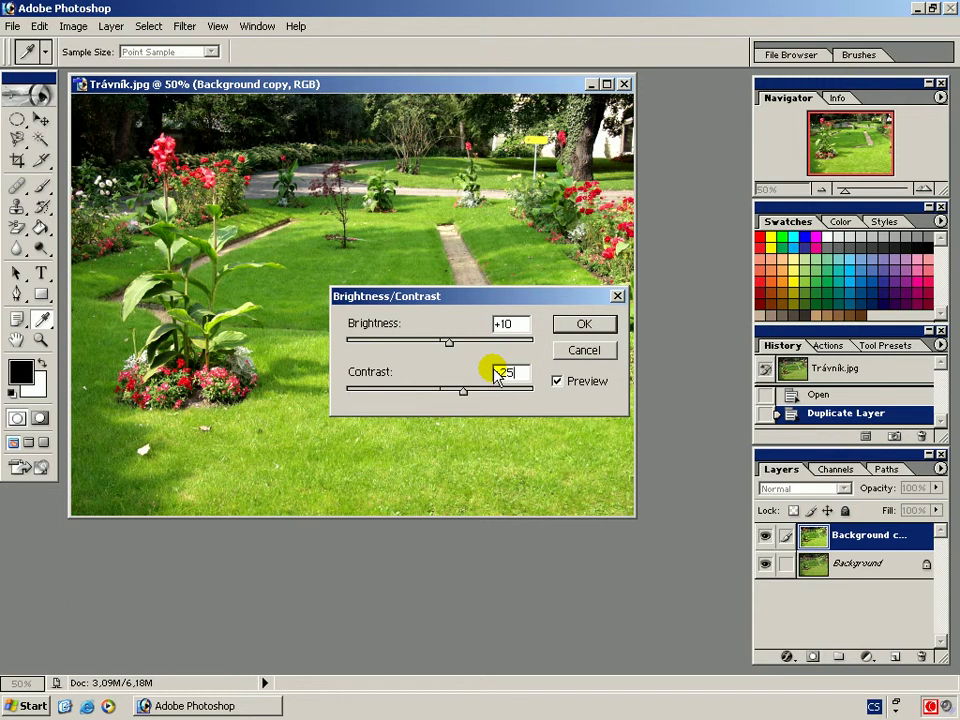
pyautogui.click(585, 326)
pyautogui.press('v')
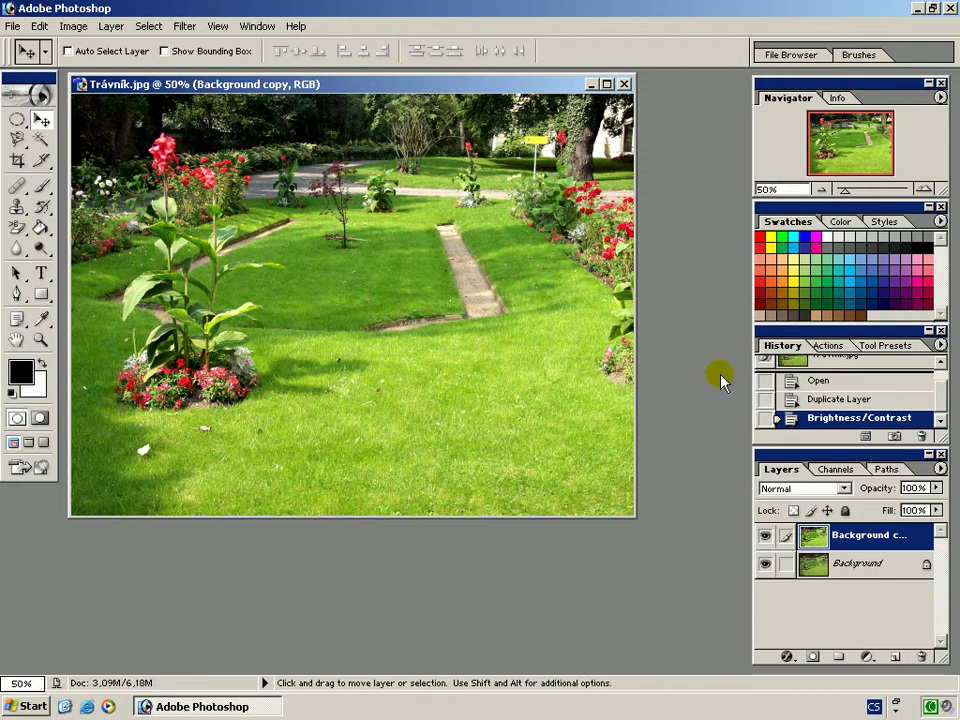
pyautogui.click(824, 400)
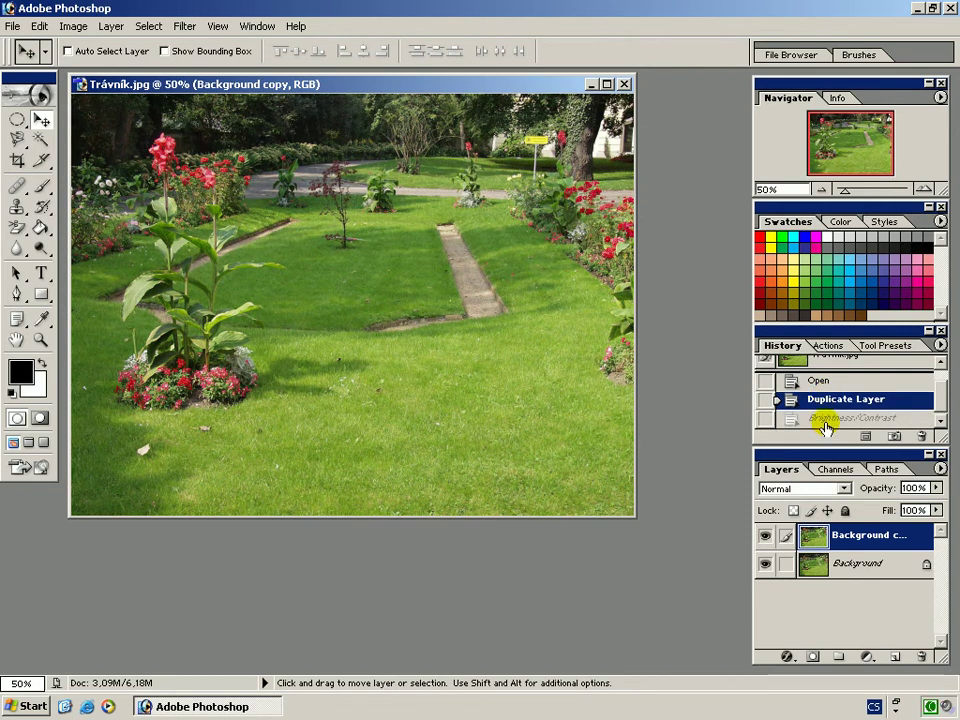
pyautogui.click(826, 420)
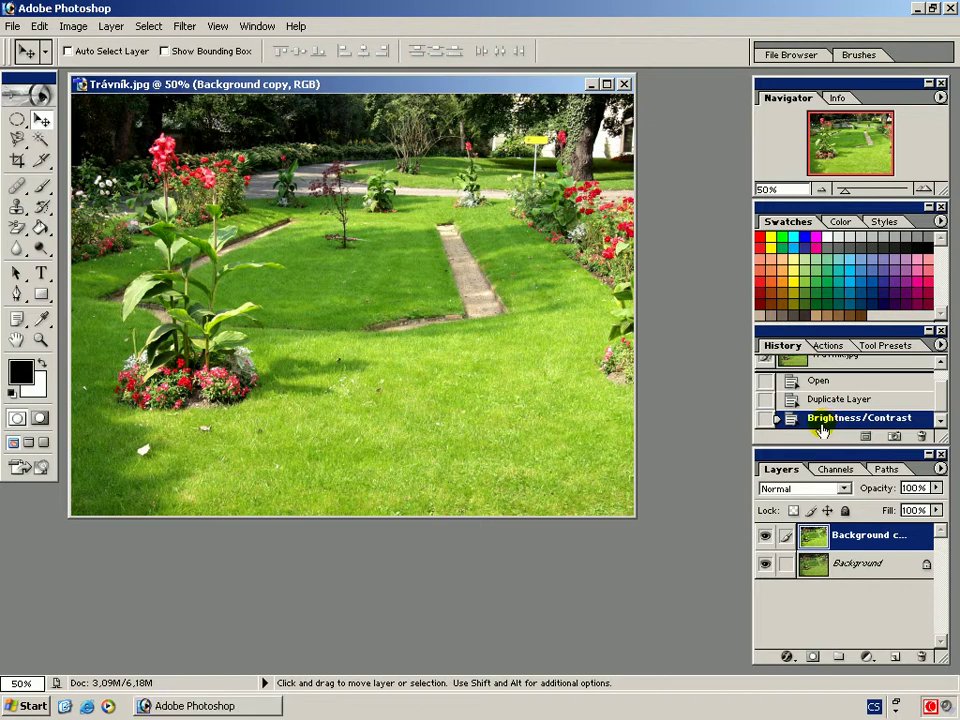
# Step: Try lowering the brightness to -28 with Brightness/Contrast, reset the values to zero and cancel the adjustment
pyautogui.click(73, 26)
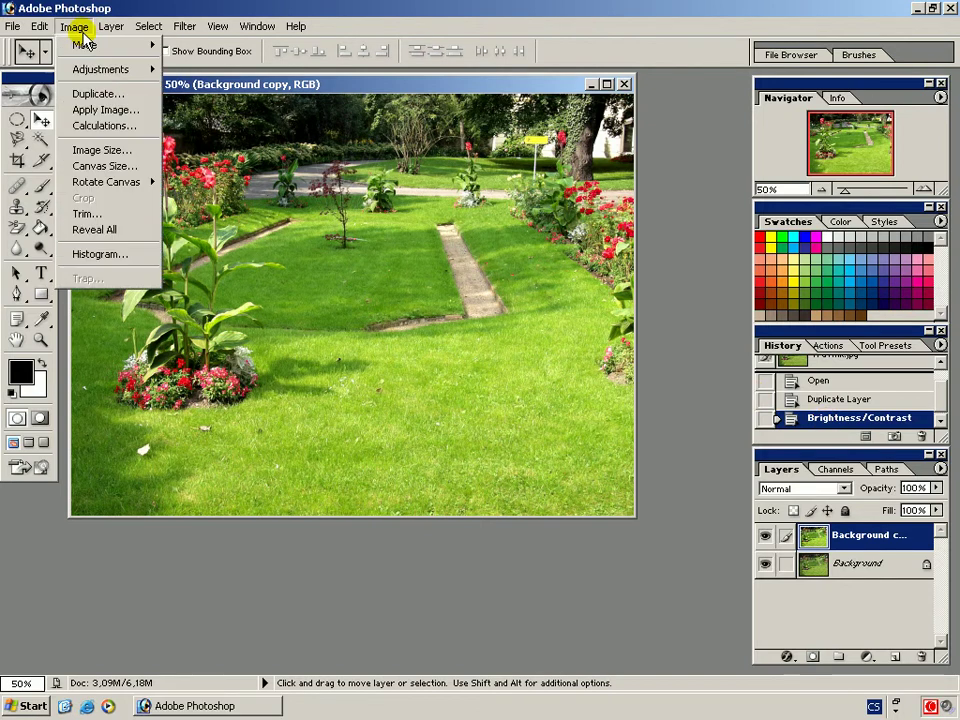
pyautogui.moveTo(88, 68)
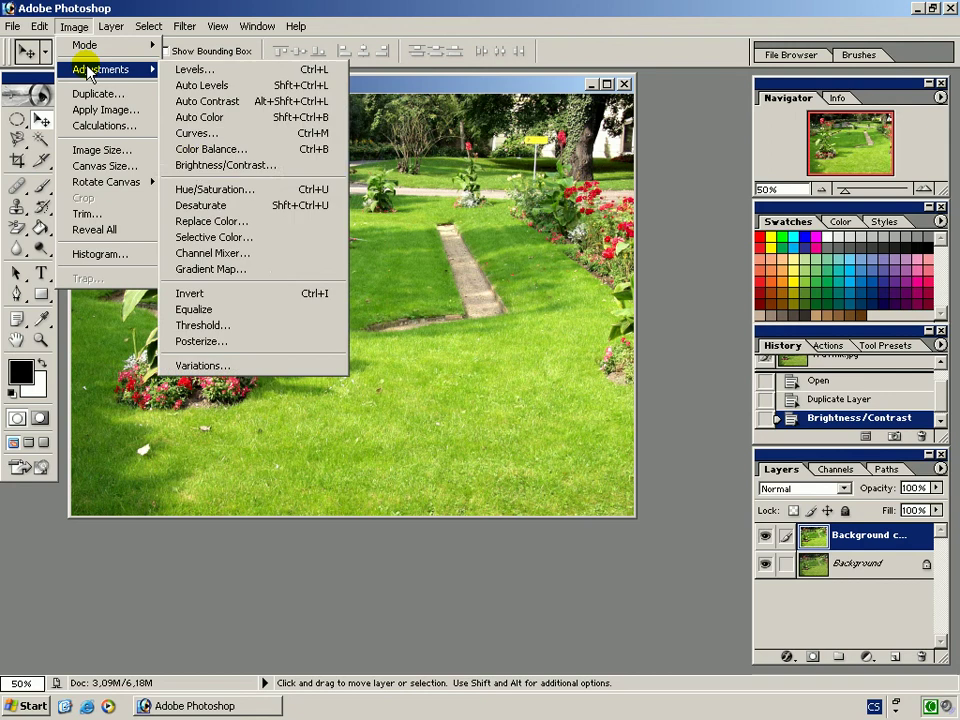
pyautogui.click(190, 166)
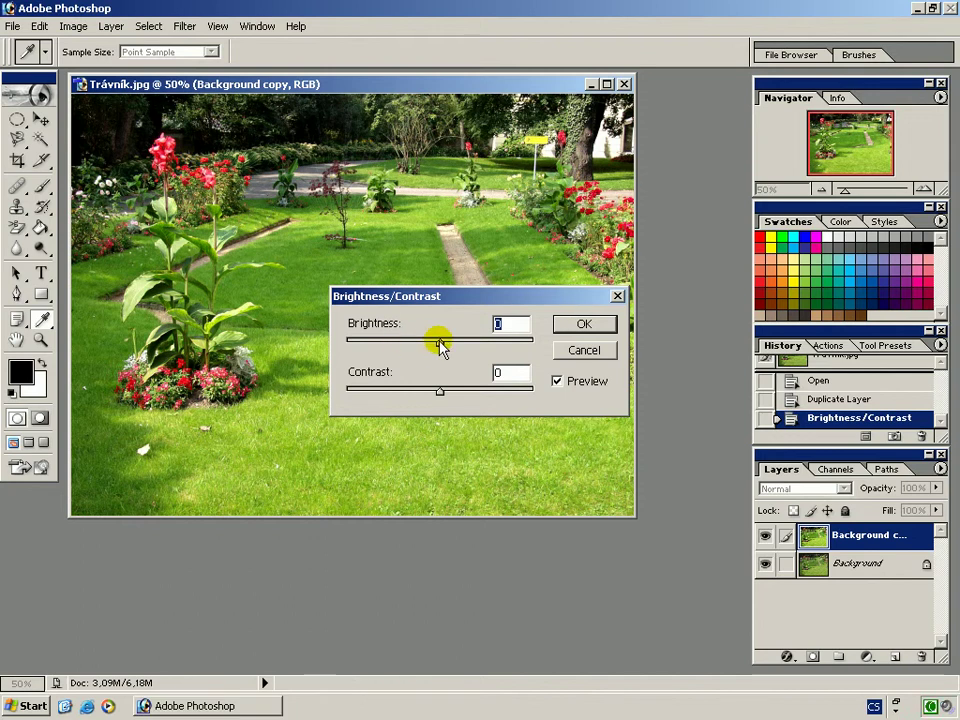
pyautogui.moveTo(440, 345); pyautogui.dragTo(414, 345)
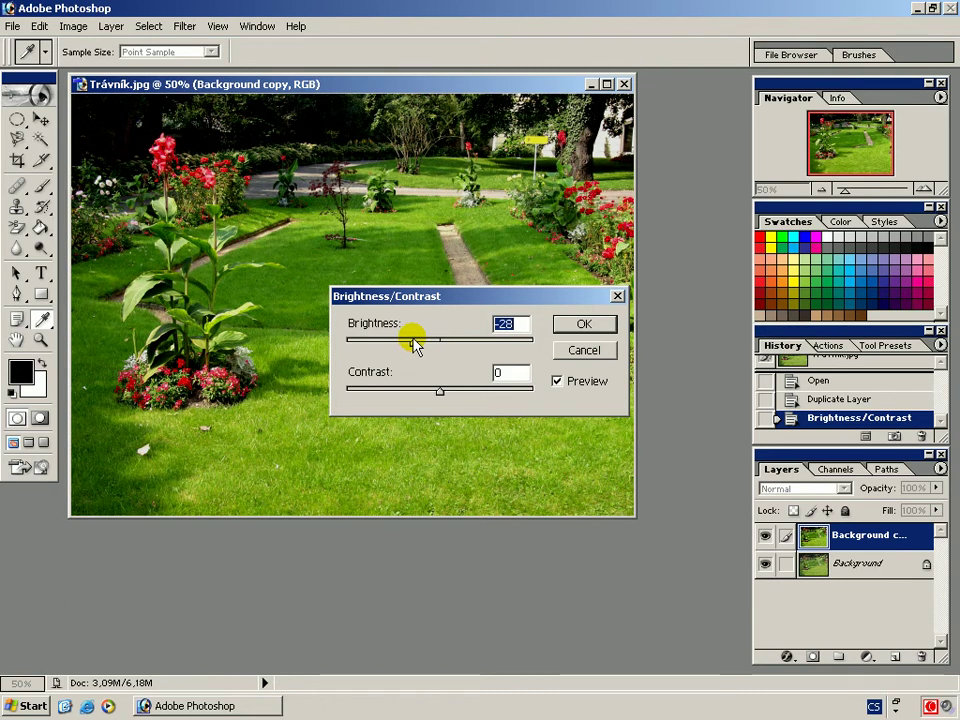
pyautogui.doubleClick(580, 391)
pyautogui.press('alt')
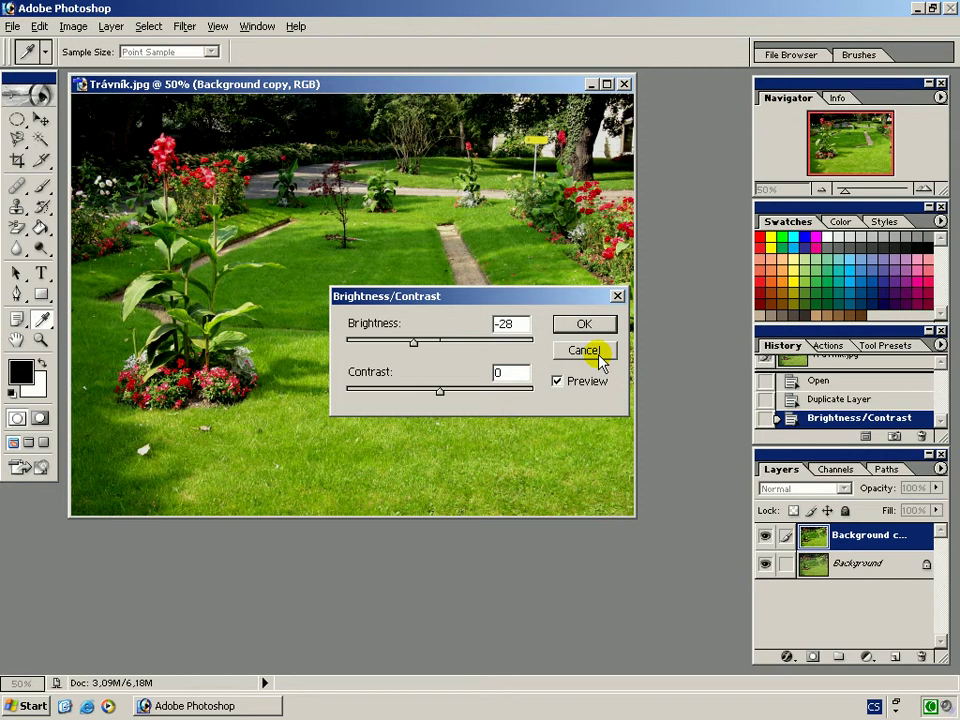
pyautogui.press('alt')
pyautogui.click(598, 357)
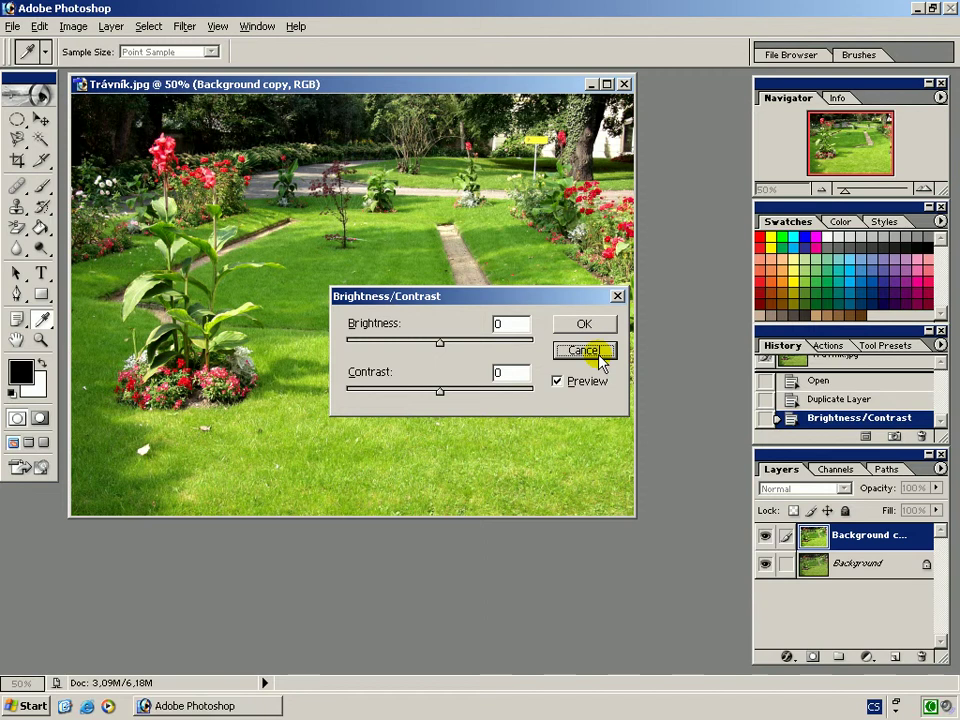
pyautogui.click(600, 358)
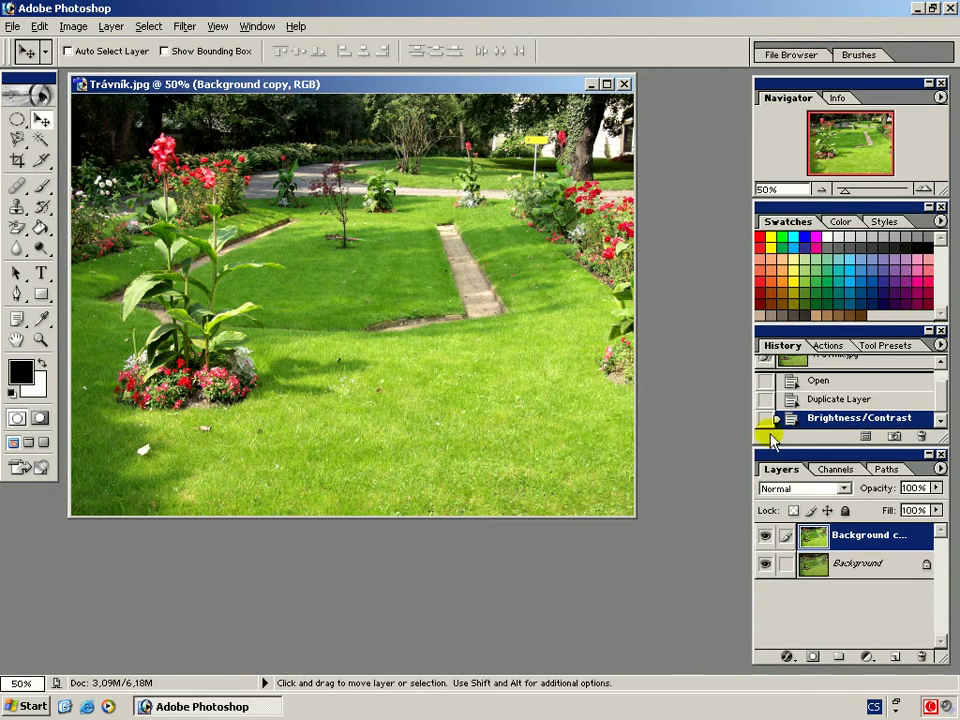
# Step: Revert to the Duplicate Layer history state and draw an elliptical selection around the red flowers atop the tall plant
pyautogui.click(808, 400)
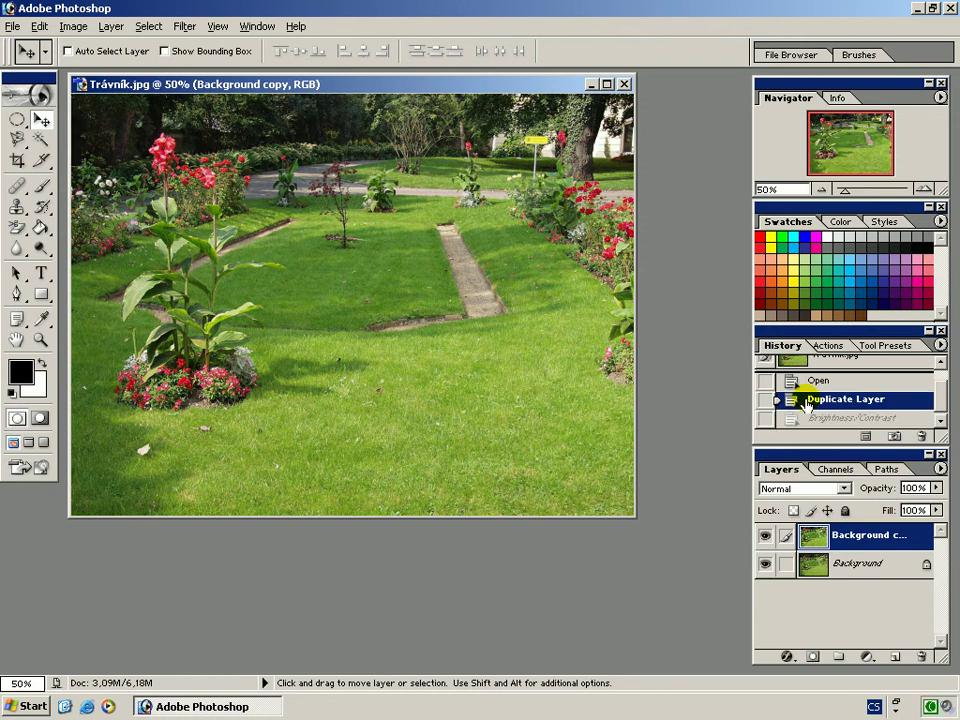
pyautogui.click(18, 119)
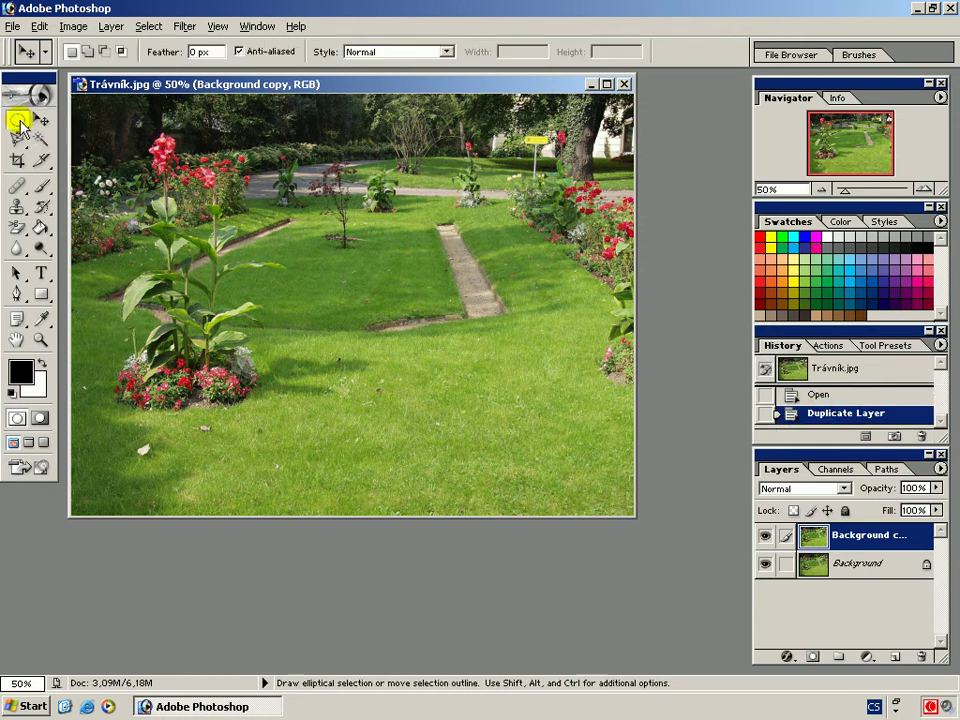
pyautogui.moveTo(123, 119); pyautogui.dragTo(282, 220)
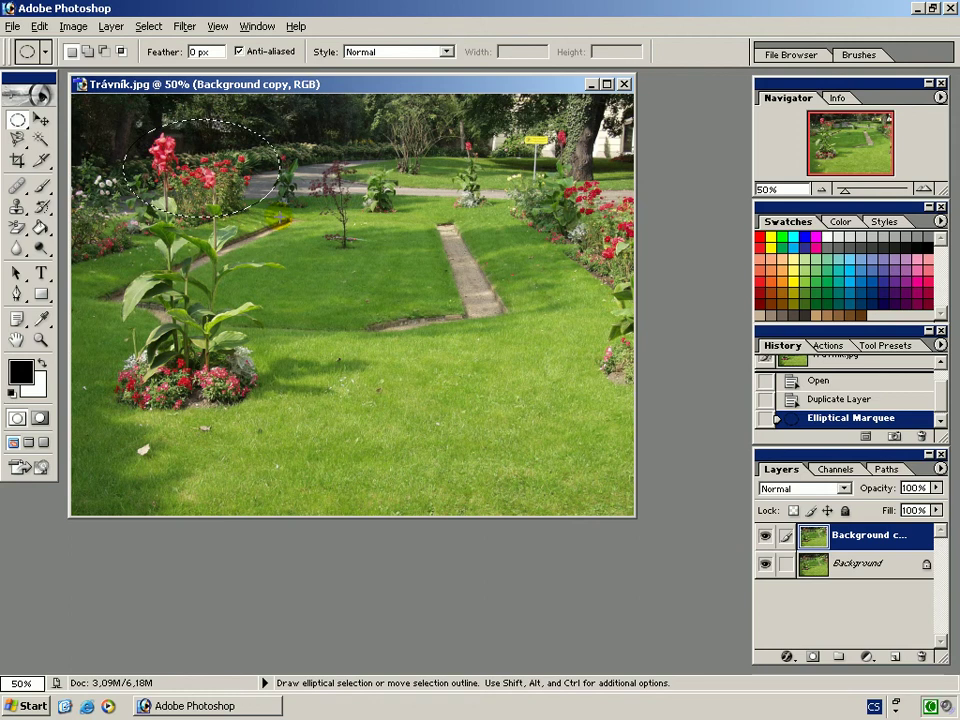
# Step: Try Brightness/Contrast with brightness +56 and contrast -38 inside the selection, and revert to the Duplicate Layer state
pyautogui.click(72, 26)
pyautogui.moveTo(81, 70)
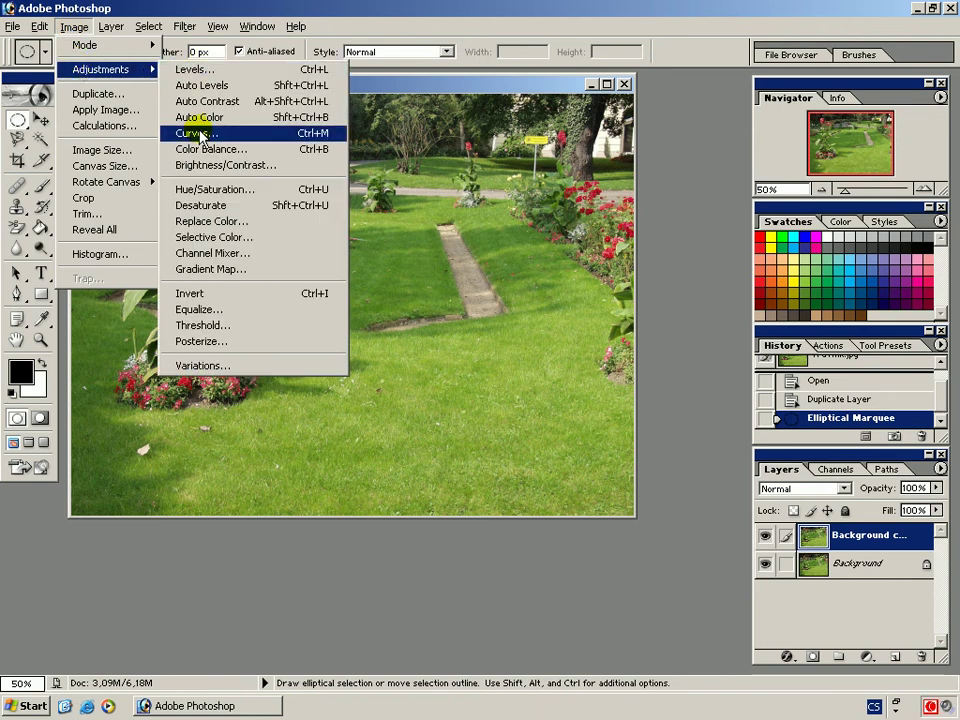
pyautogui.click(206, 165)
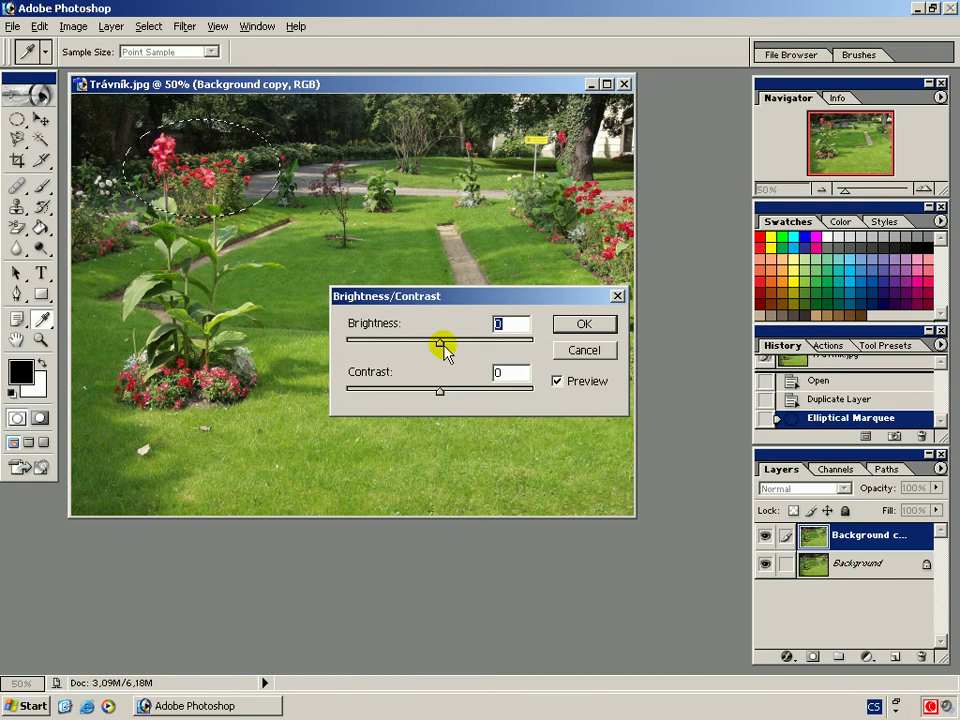
pyautogui.moveTo(439, 343); pyautogui.dragTo(491, 347)
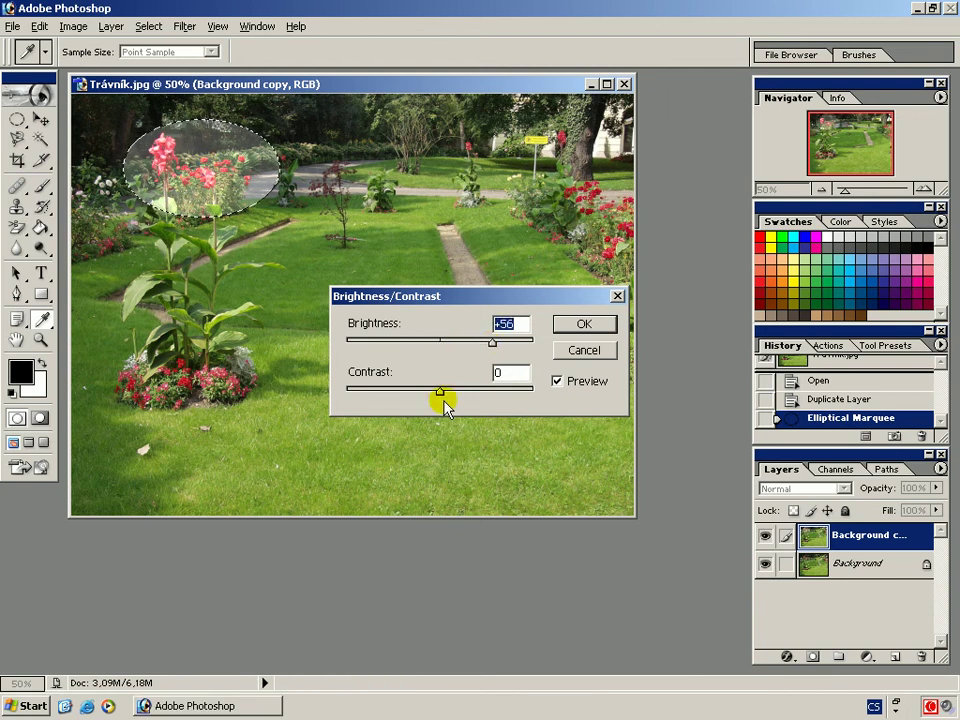
pyautogui.moveTo(442, 395); pyautogui.dragTo(405, 394)
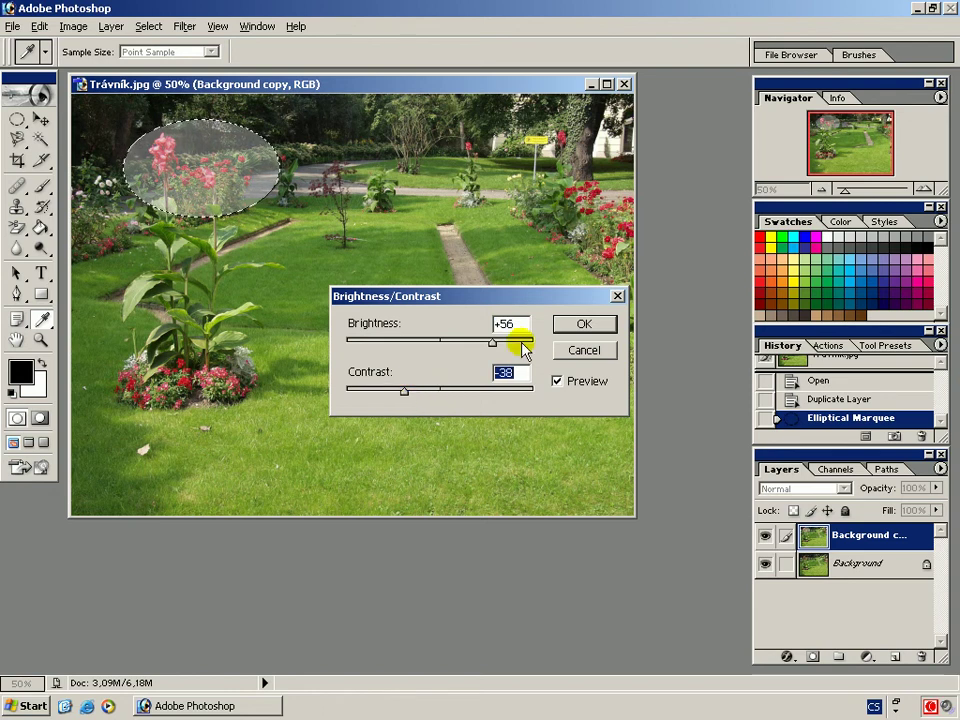
pyautogui.click(565, 334)
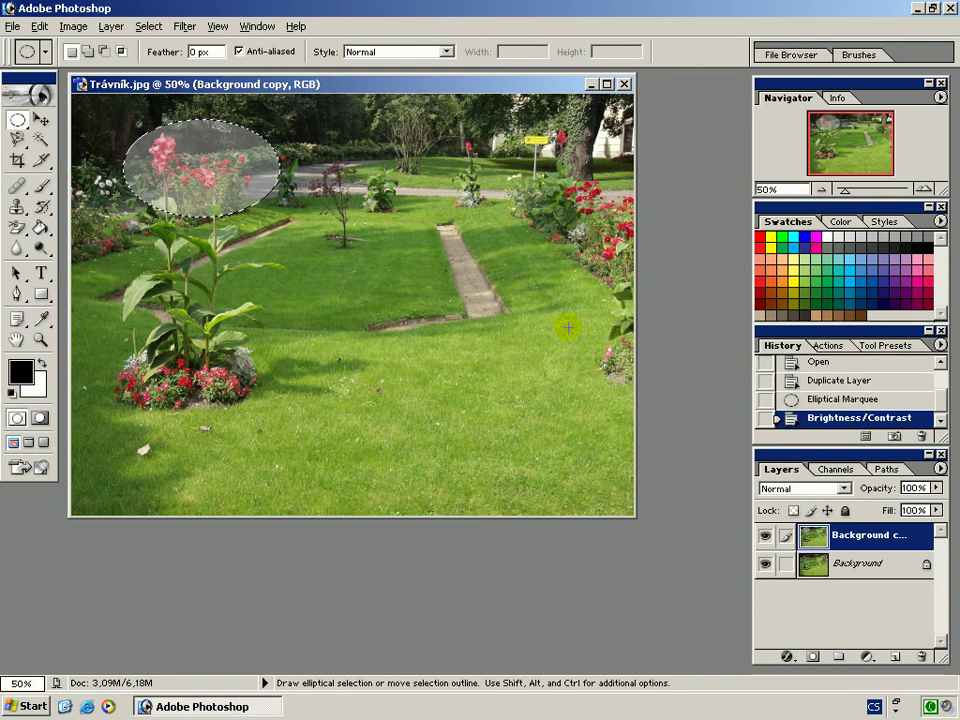
pyautogui.click(840, 384)
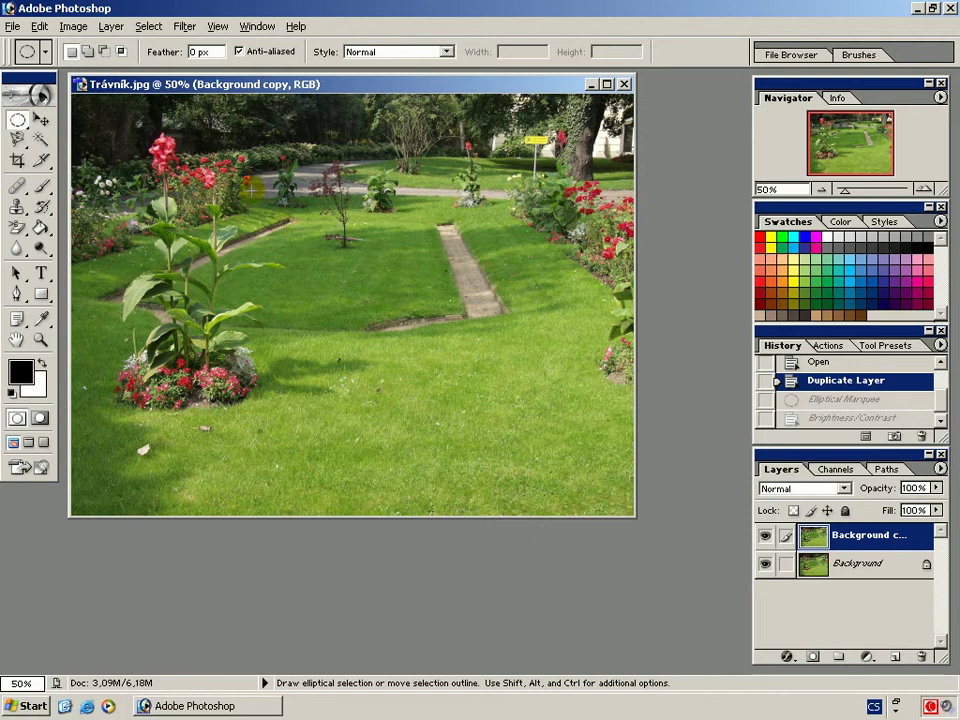
# Step: Apply the Auto Levels adjustment to the Background copy layer
pyautogui.click(79, 30)
pyautogui.moveTo(81, 71)
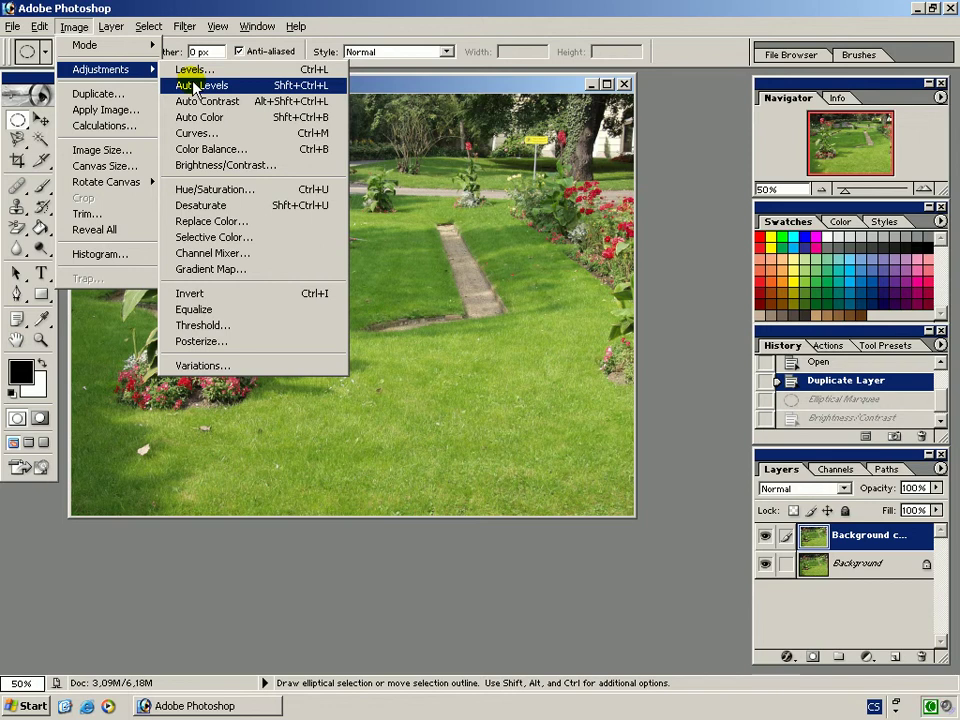
pyautogui.click(196, 87)
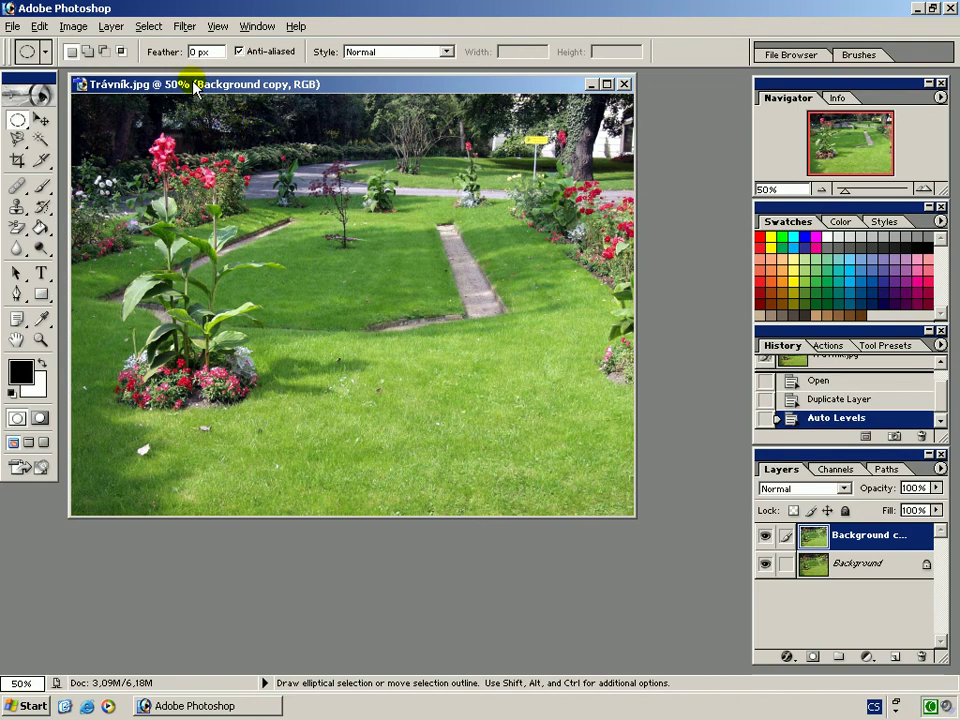
# Step: Compare the image before and after Auto Levels in the history and revert to the Duplicate Layer state
pyautogui.click(859, 400)
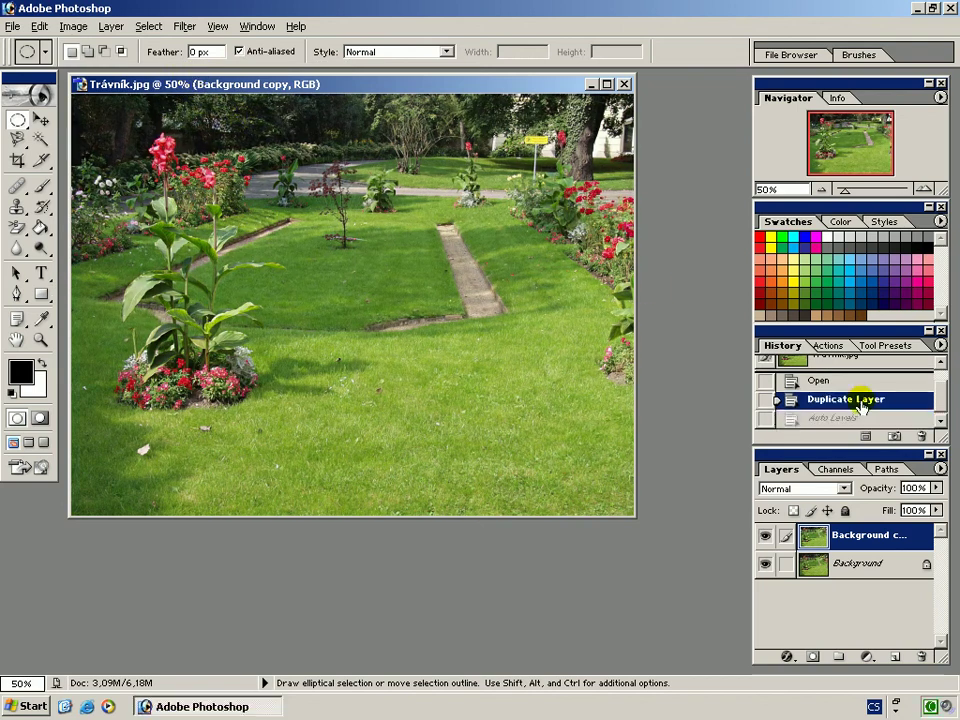
pyautogui.click(859, 418)
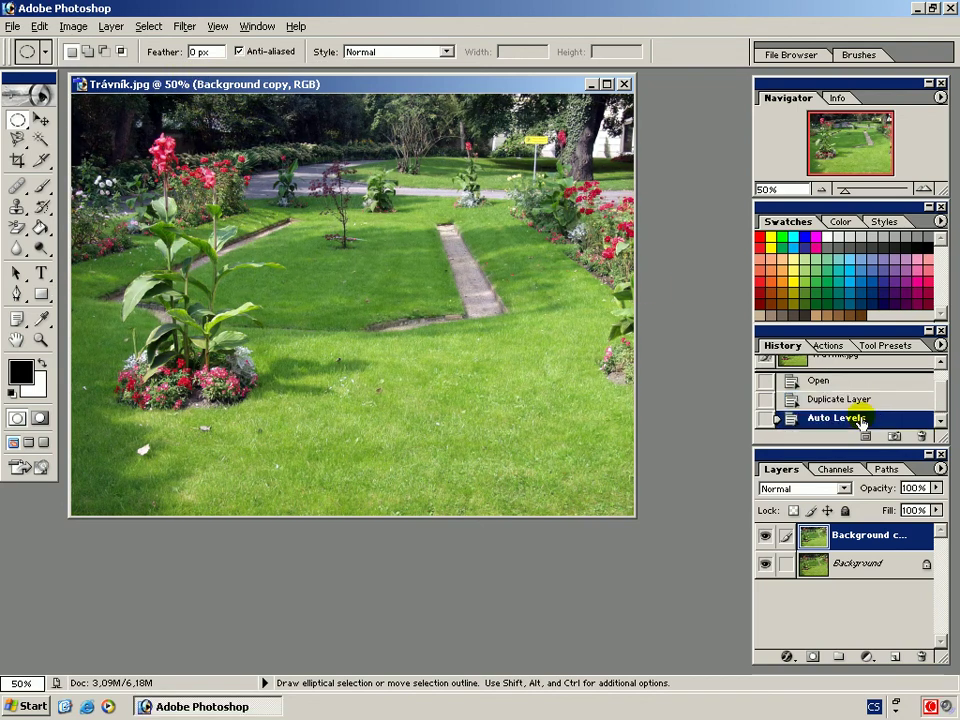
pyautogui.click(859, 400)
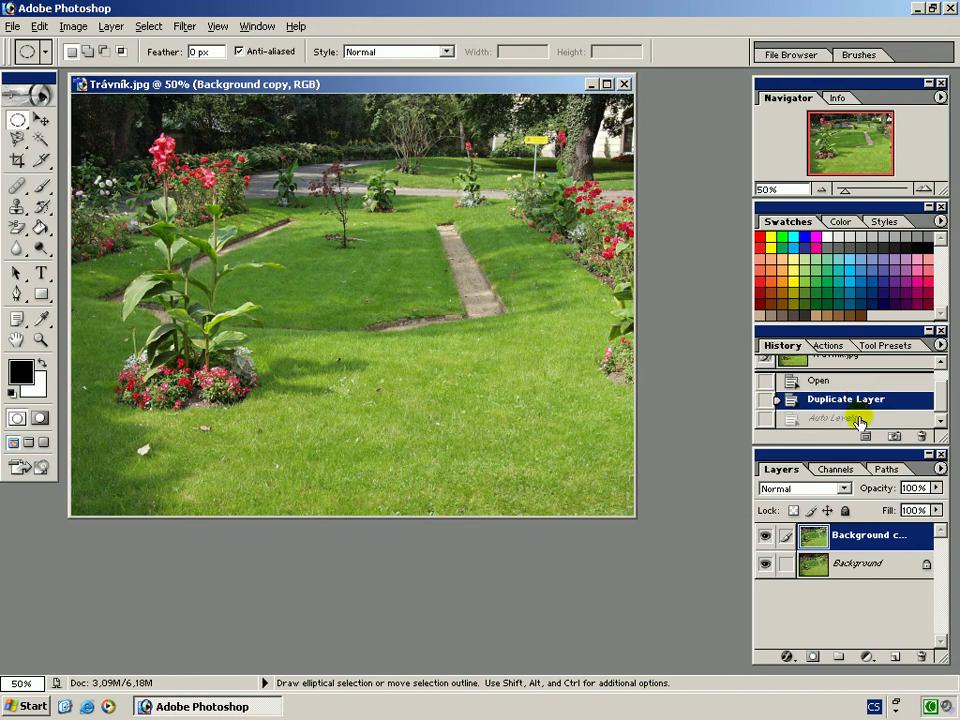
pyautogui.click(859, 418)
pyautogui.click(859, 400)
# Step: Apply Auto Contrast to the Background copy layer and compare the image before and after the adjustment
pyautogui.click(70, 27)
pyautogui.moveTo(78, 70)
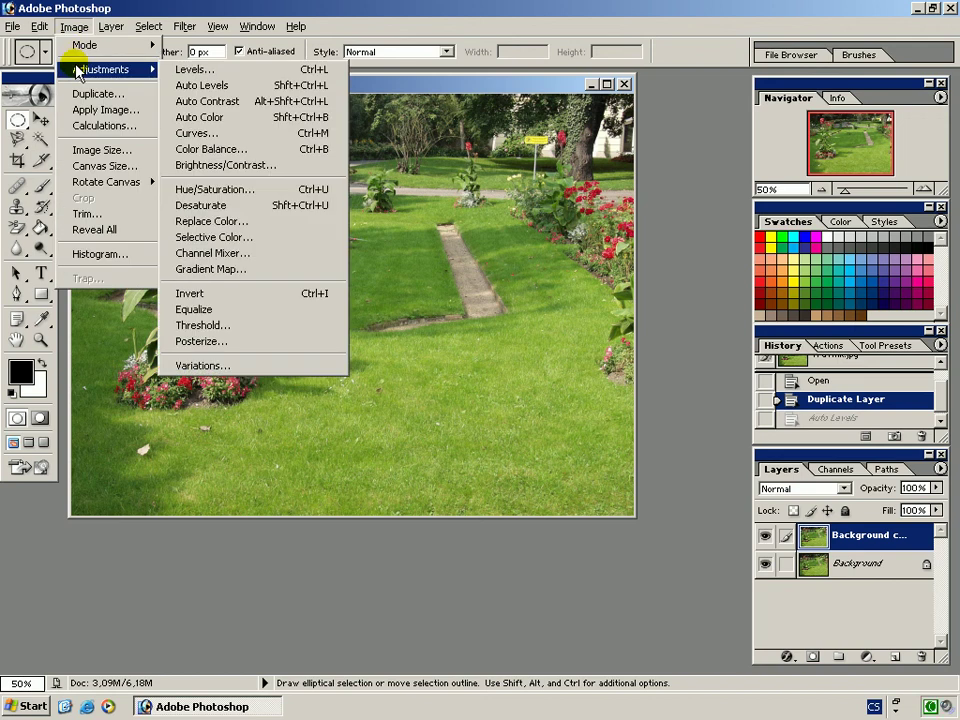
pyautogui.click(181, 104)
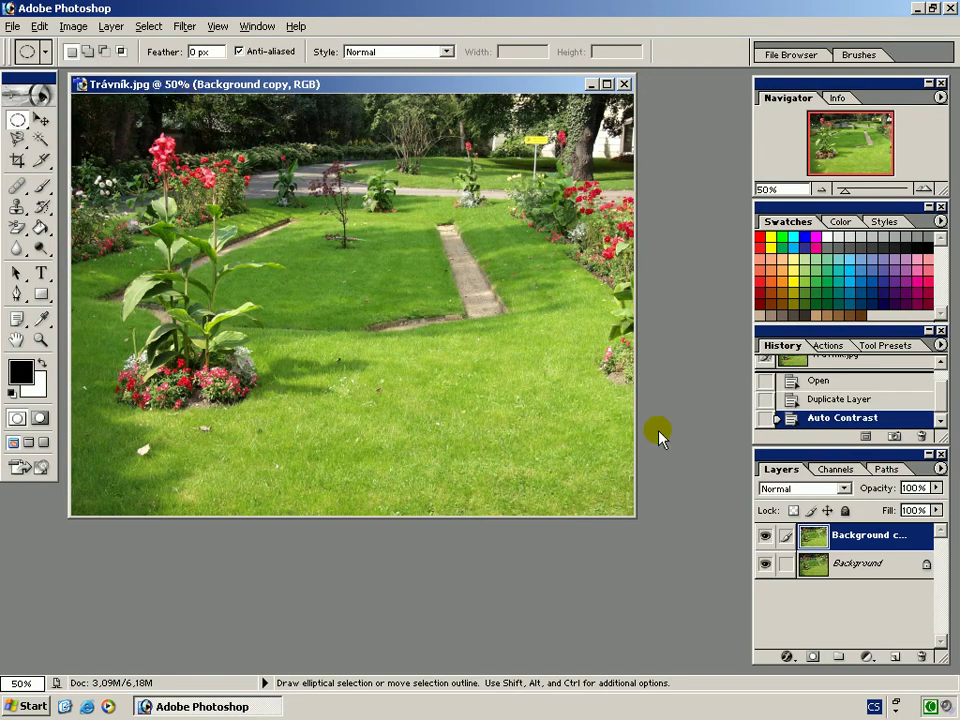
pyautogui.click(818, 400)
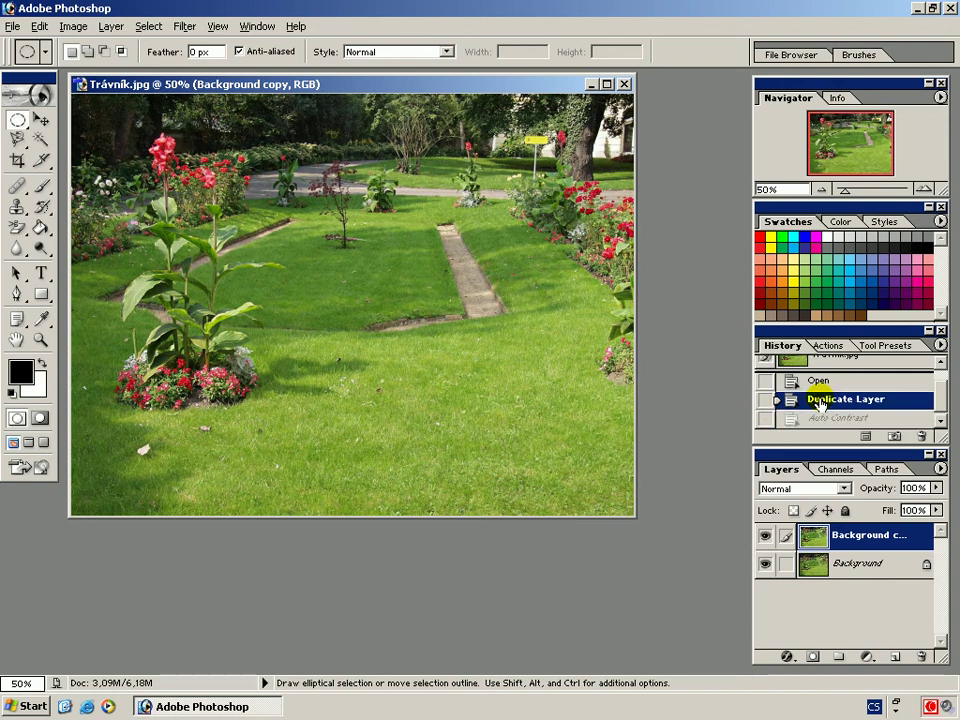
pyautogui.click(819, 420)
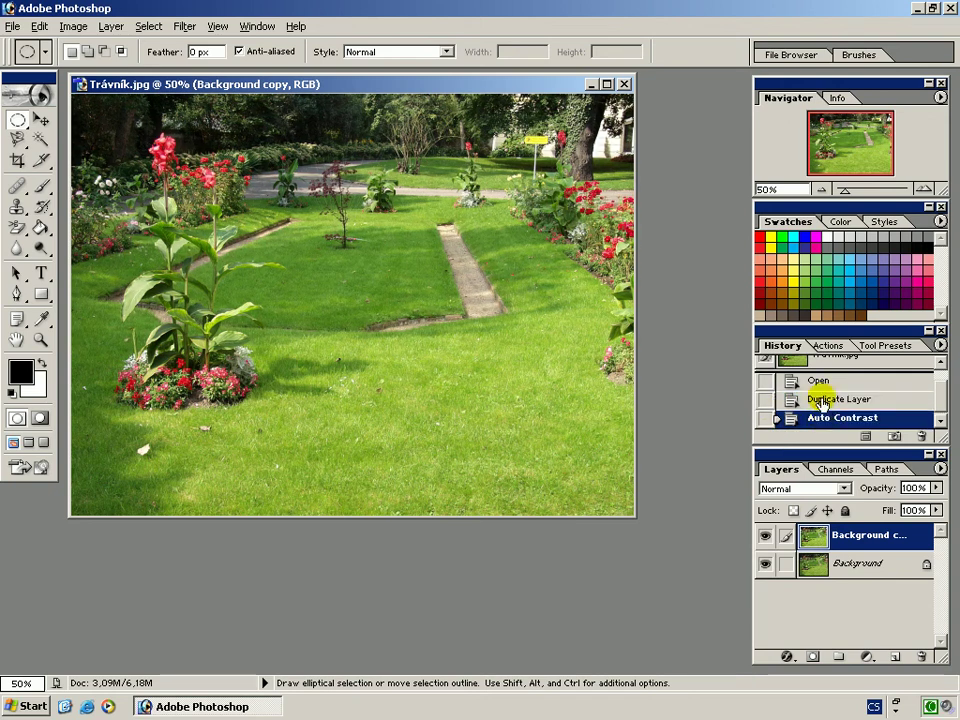
pyautogui.click(820, 399)
pyautogui.click(826, 422)
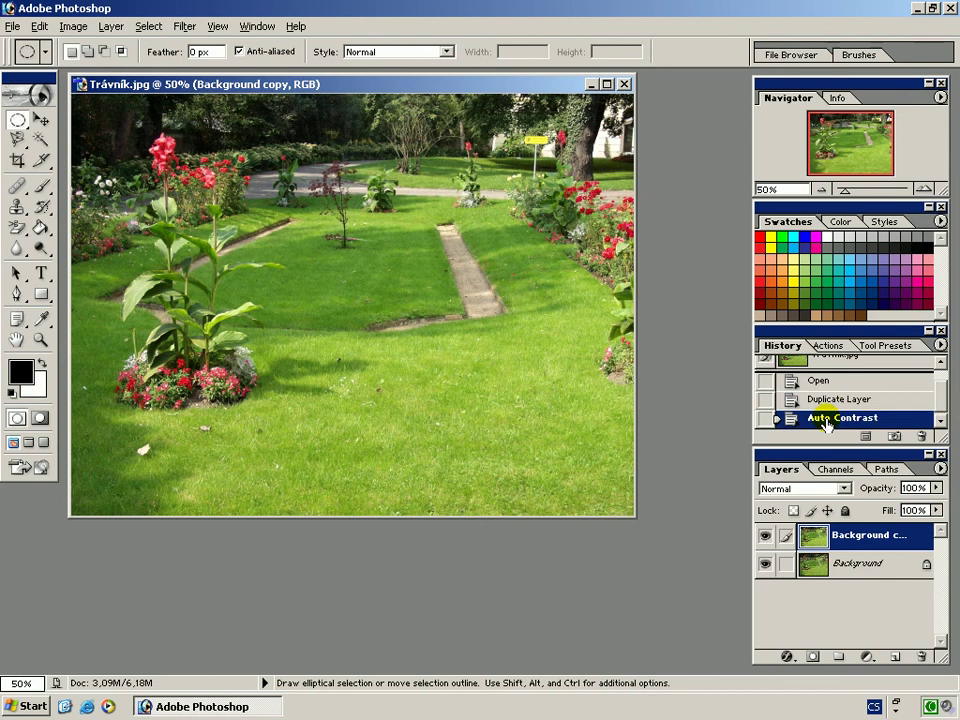
# Step: Revert to the Duplicate Layer history state and apply the Auto Color adjustment to the Background copy layer
pyautogui.click(825, 403)
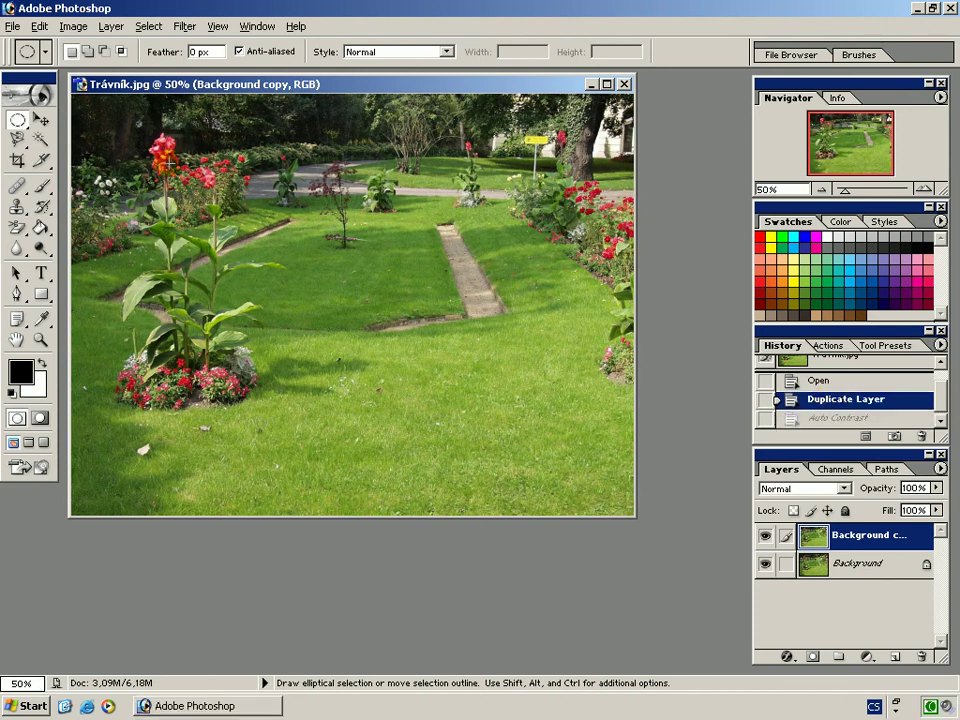
pyautogui.click(73, 26)
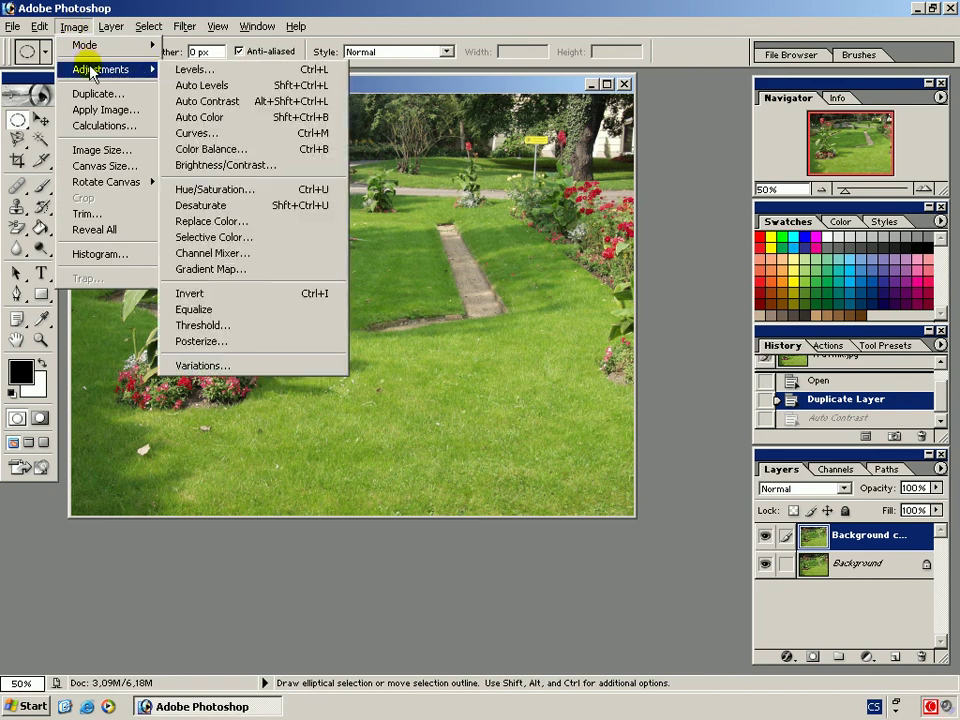
pyautogui.click(186, 120)
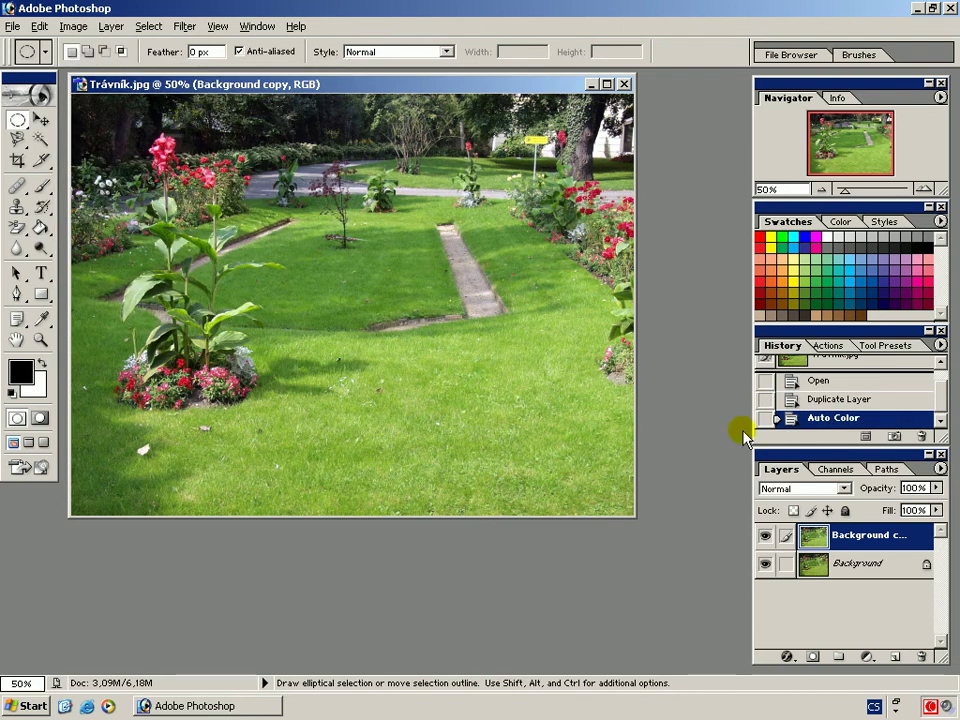
# Step: Compare the image before and after Auto Color in the history and revert to the Duplicate Layer state
pyautogui.click(797, 401)
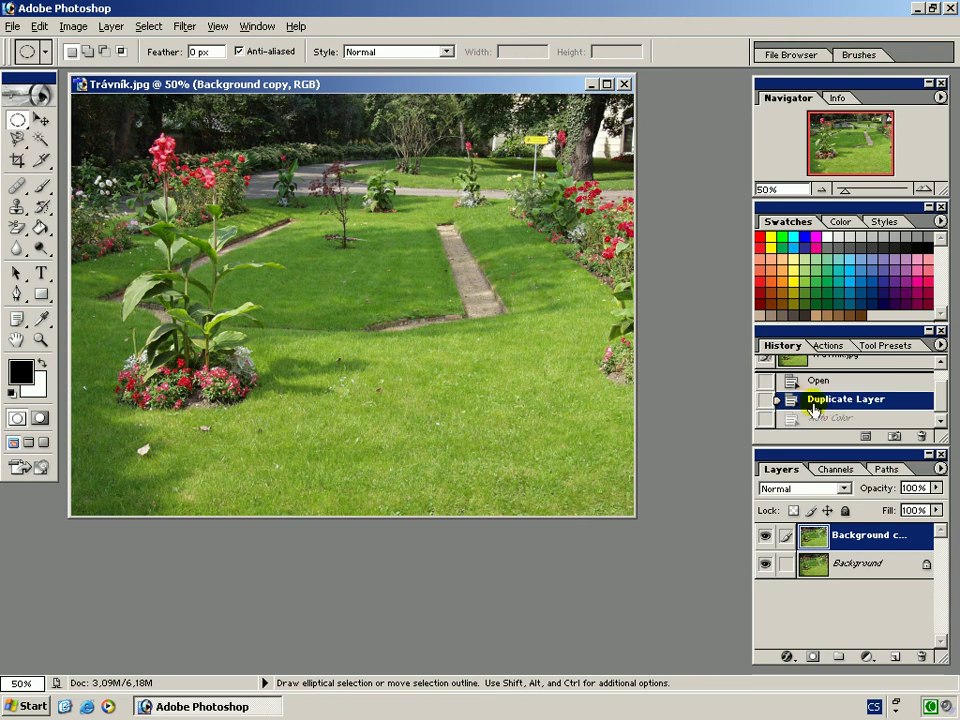
pyautogui.click(815, 420)
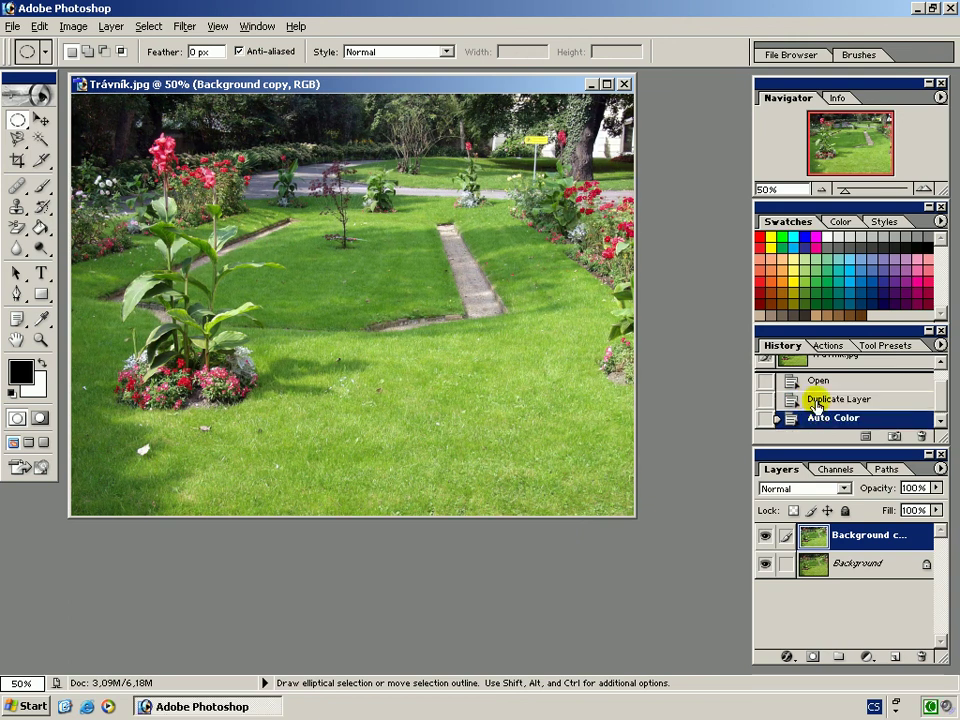
pyautogui.click(788, 399)
pyautogui.click(819, 420)
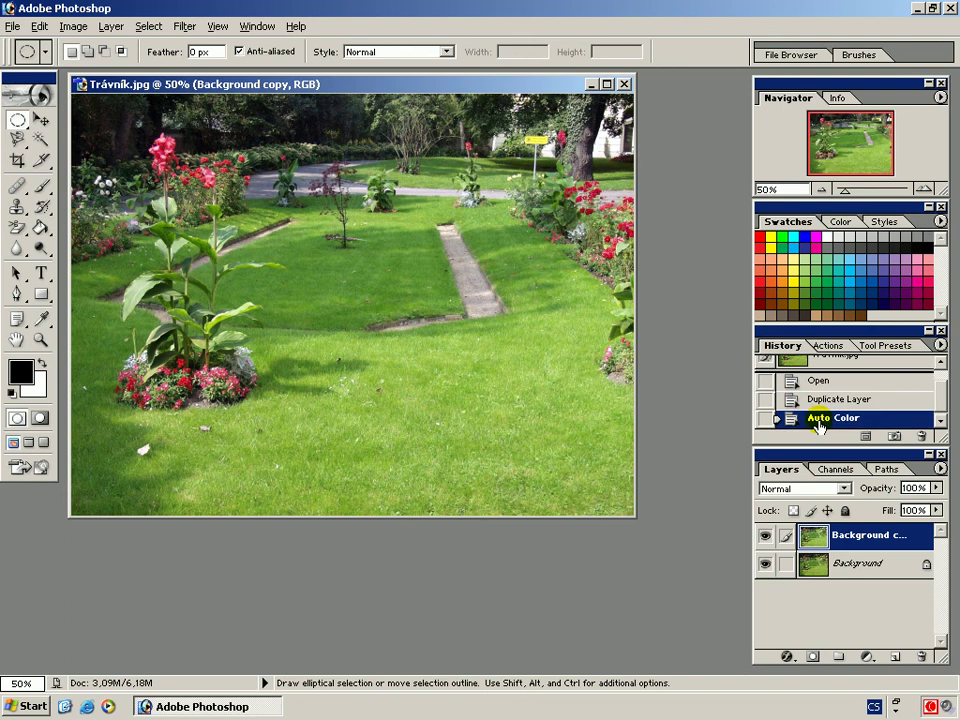
pyautogui.click(819, 405)
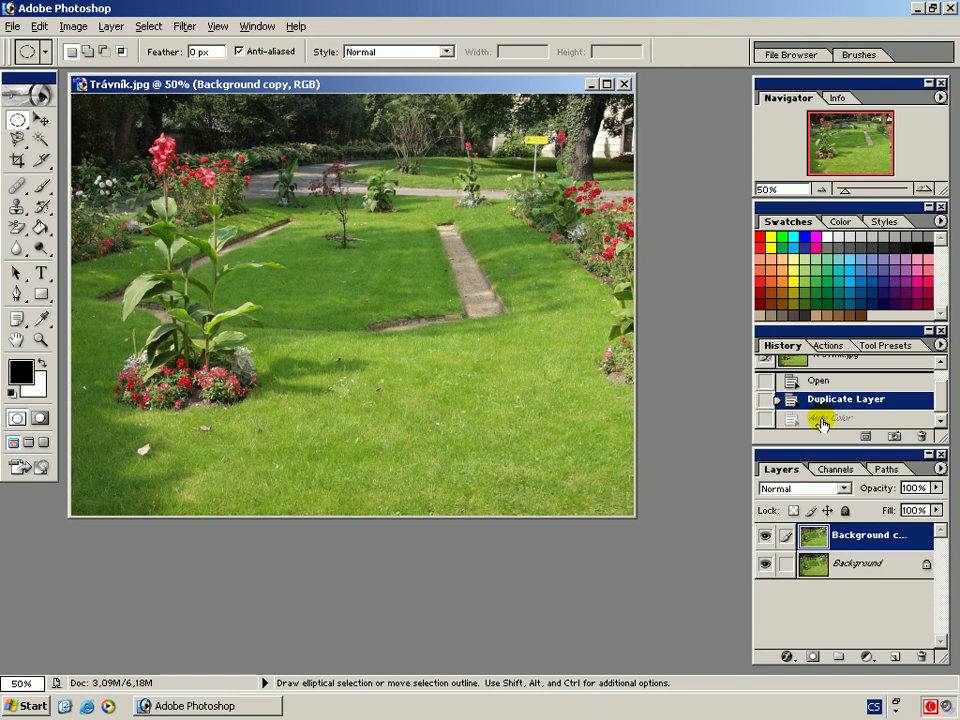
pyautogui.click(821, 420)
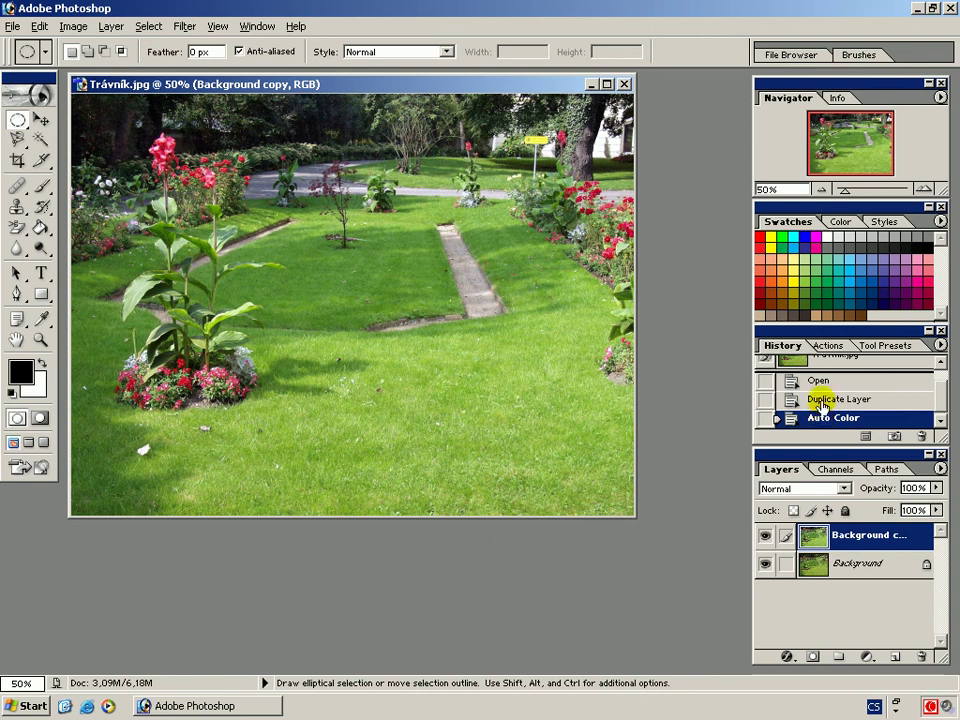
pyautogui.click(822, 402)
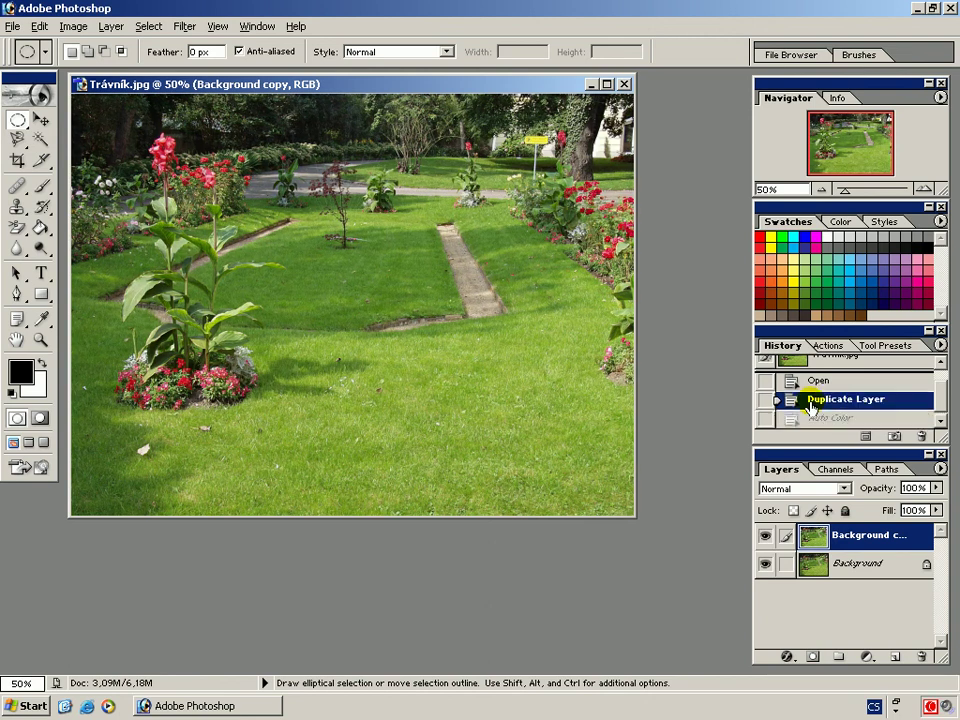